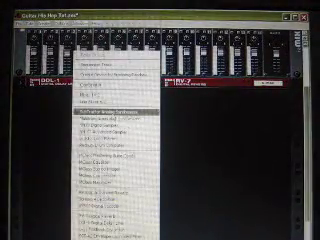
# Insert a Subtractor Analog Synthesizer below the delay and reverb units.
pyautogui.click(113, 112)
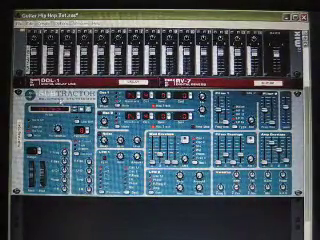
pyautogui.scroll(-3, 160, 120)
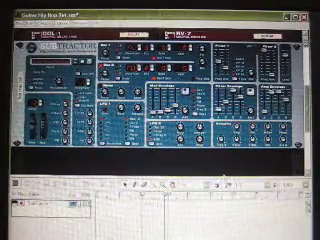
pyautogui.scroll(-2, 160, 90)
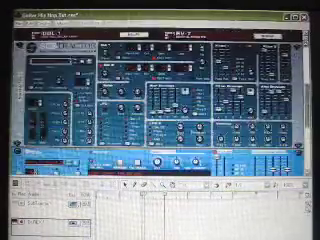
pyautogui.scroll(5, 160, 100)
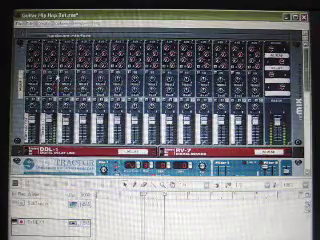
pyautogui.scroll(-5, 160, 100)
pyautogui.scroll(-4, 160, 100)
pyautogui.scroll(-4, 160, 100)
pyautogui.scroll(-2, 160, 100)
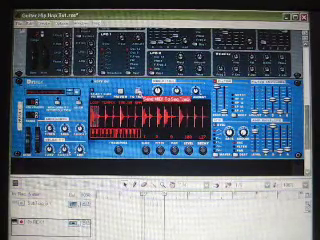
# Send the Dr. Rex loop's slice notes to its sequencer track with 'To Track'.
pyautogui.click(133, 95)
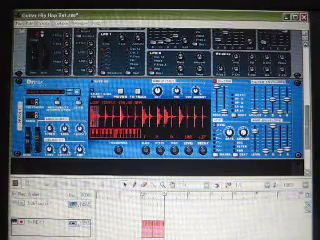